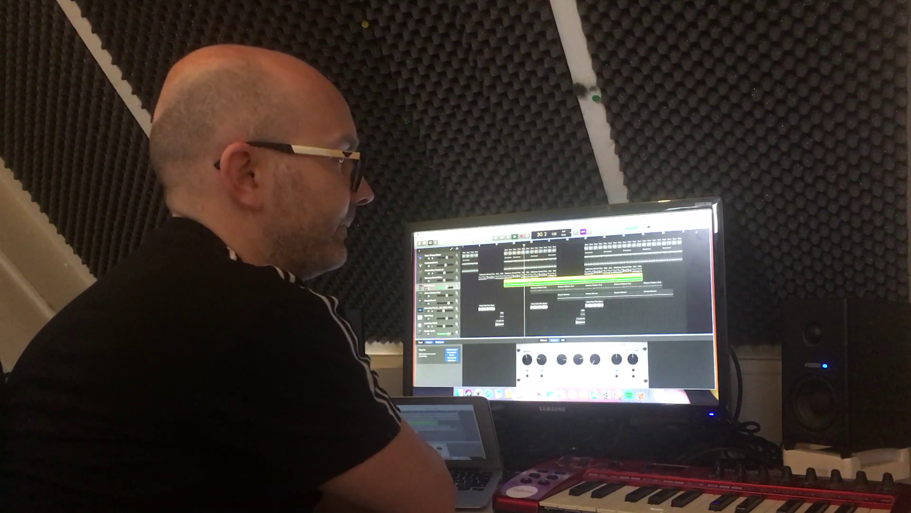
- Unsolo the green track so the full mix plays during playback
key(s)
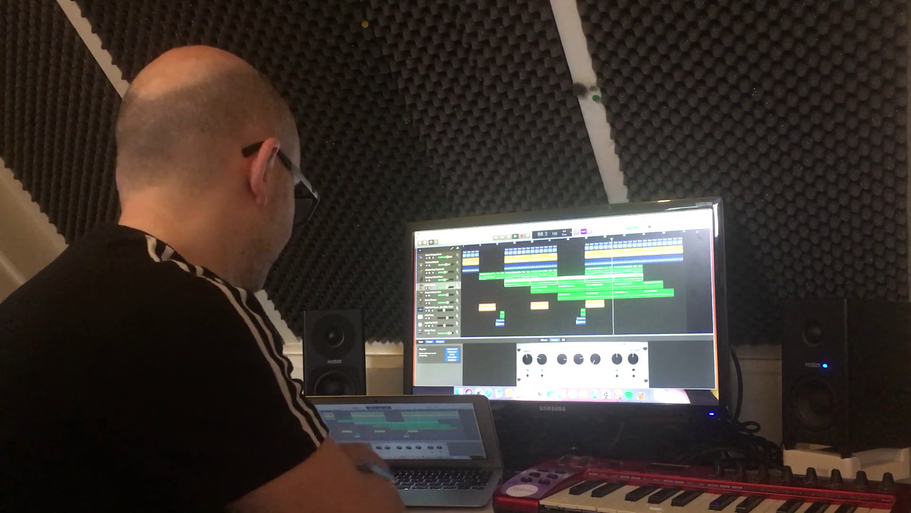
- Re-solo the single green track with S while the song keeps playing
key(s)
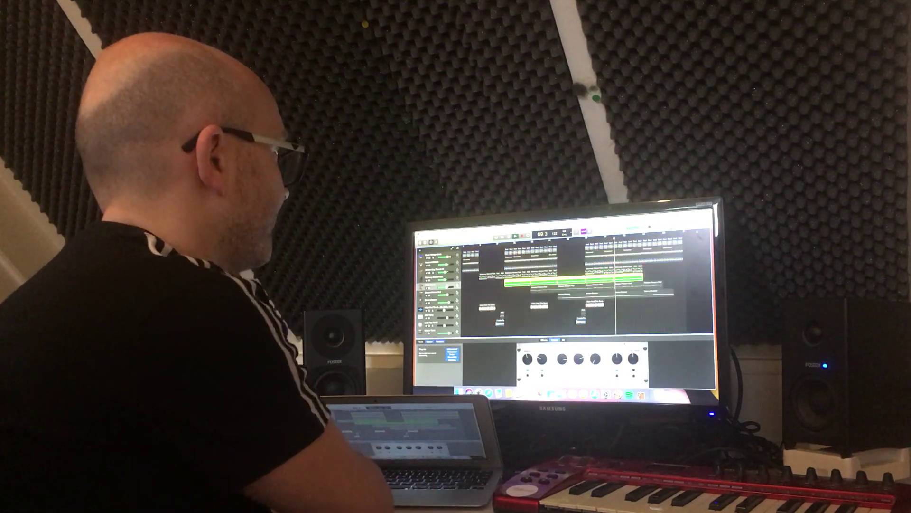